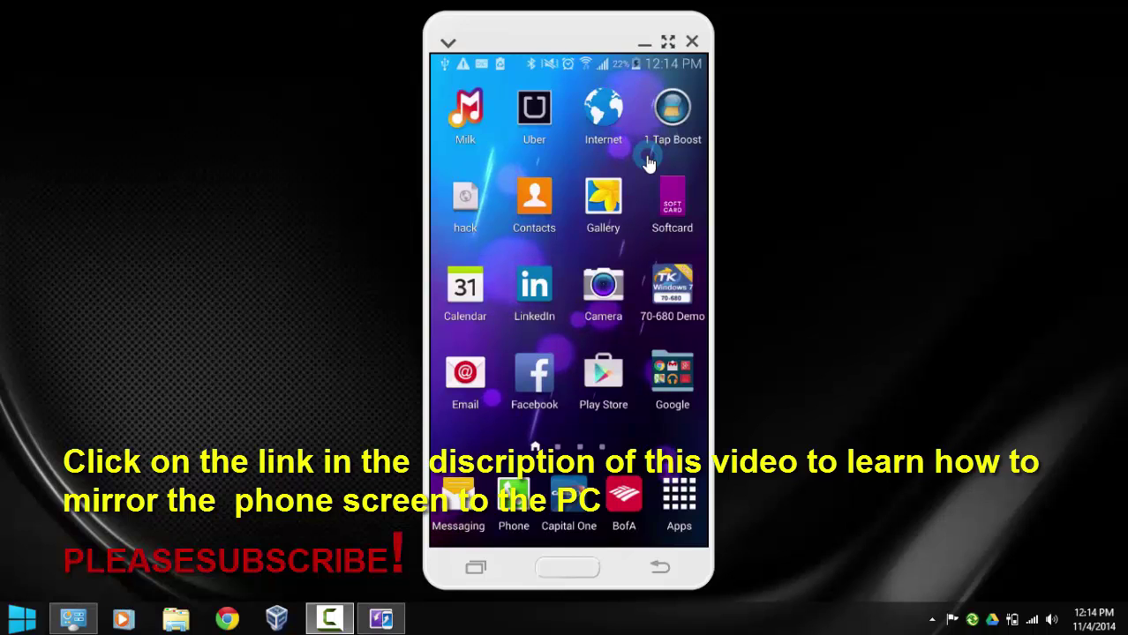
# From the phone's expanded quick settings grid, switch on Bluetooth and launch Private mode's welcome screen
pyautogui.click(598, 46)
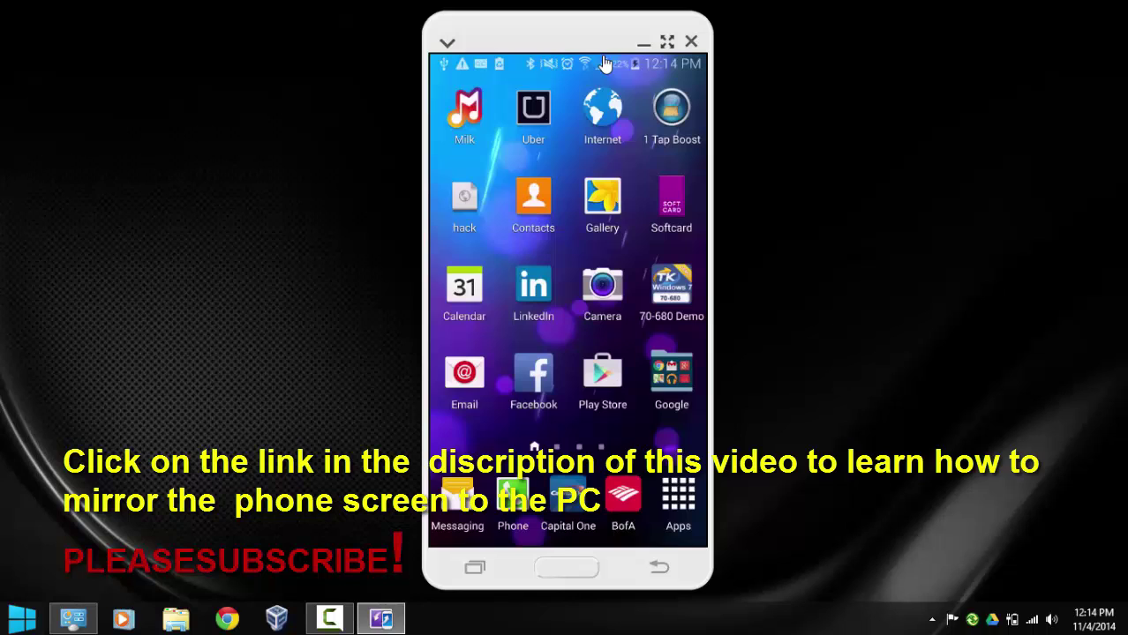
pyautogui.moveTo(606, 66); pyautogui.dragTo(548, 520)
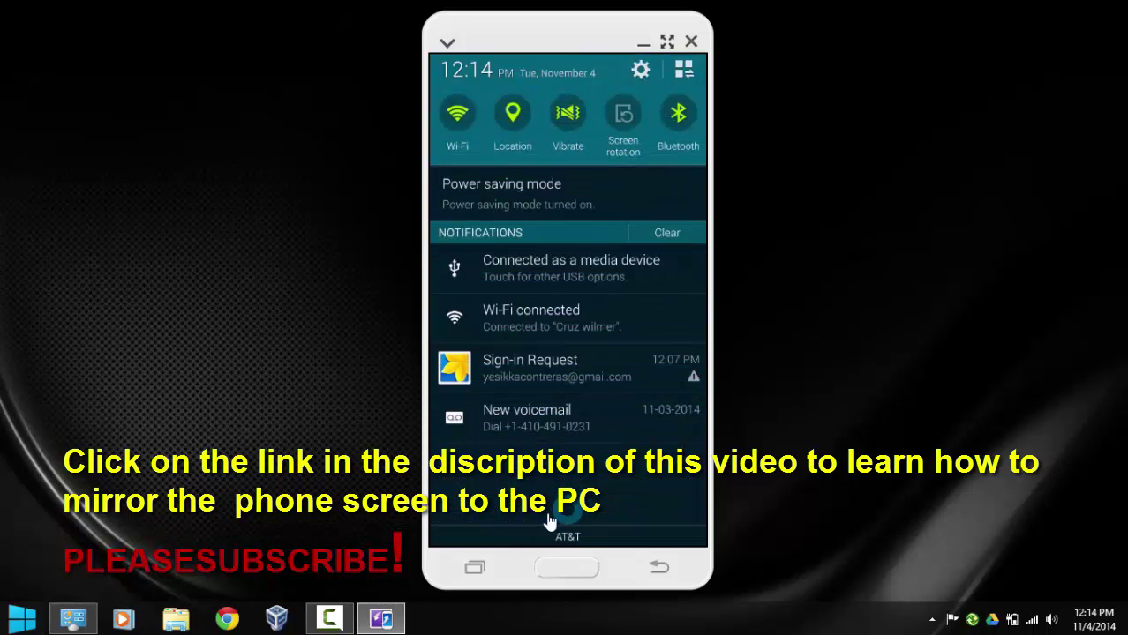
pyautogui.click(675, 104)
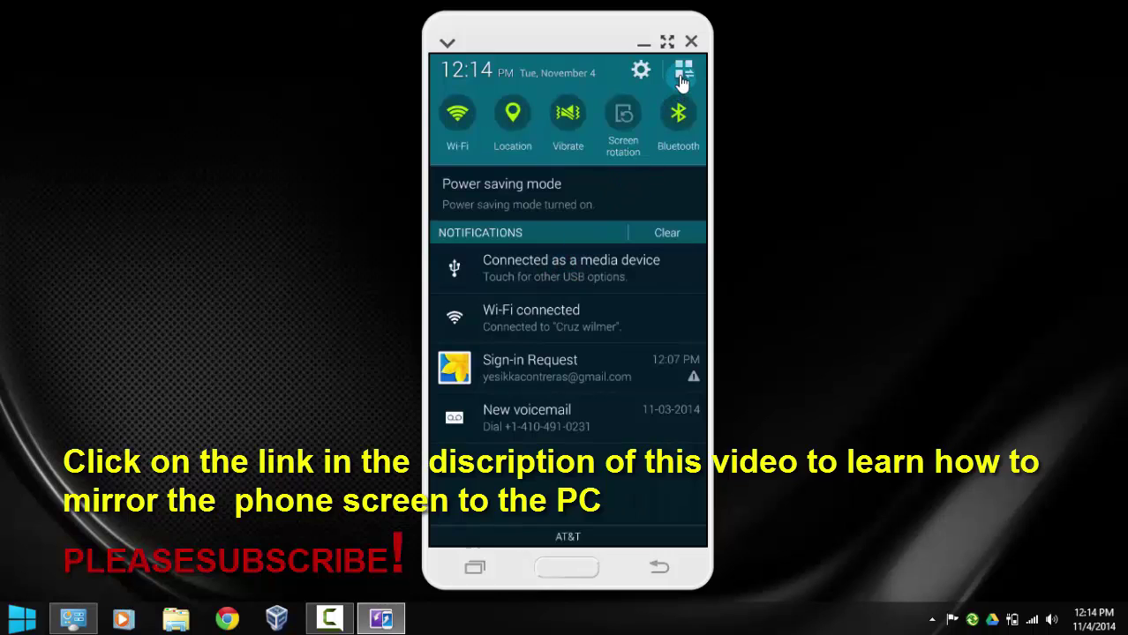
pyautogui.click(685, 74)
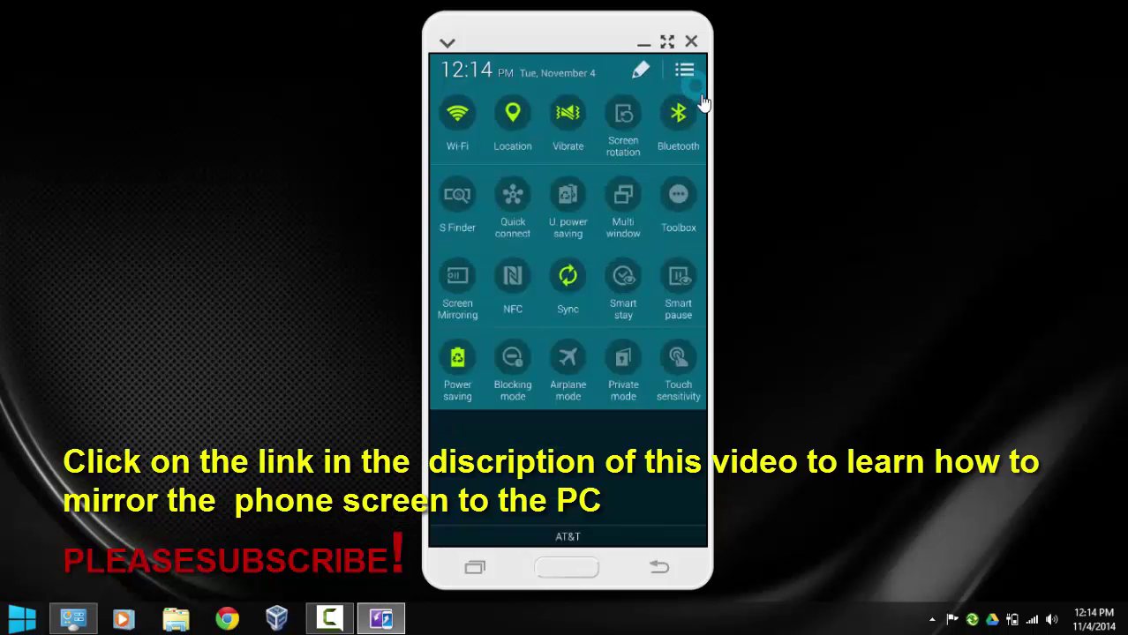
pyautogui.click(624, 366)
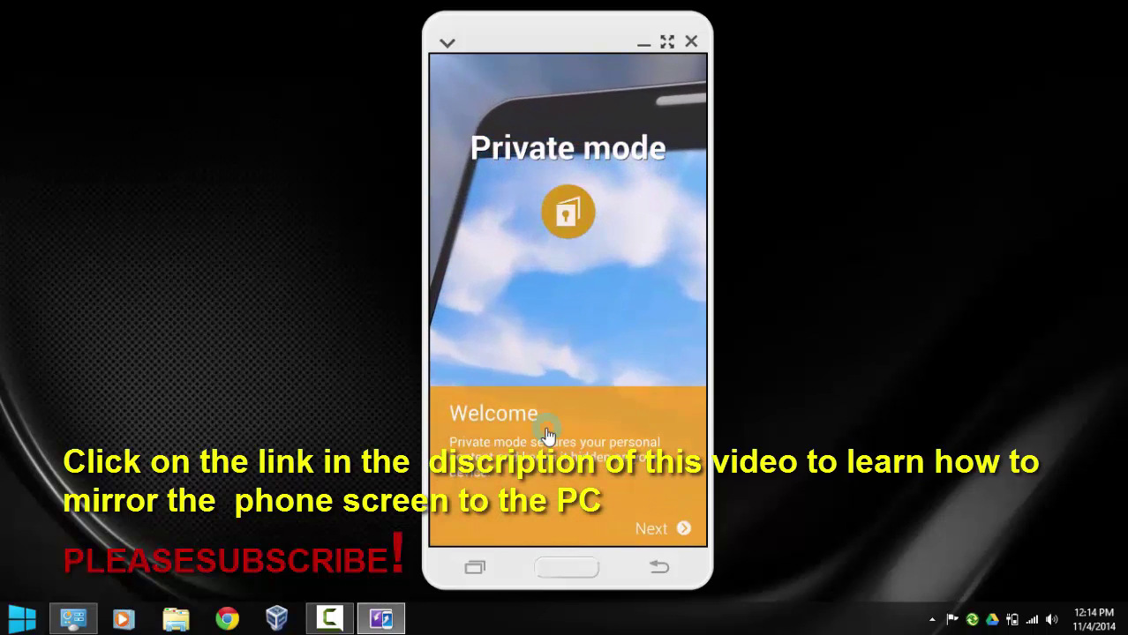
# Go past the Private mode welcome and app-list pages to the Select unlock method screen
pyautogui.click(652, 530)
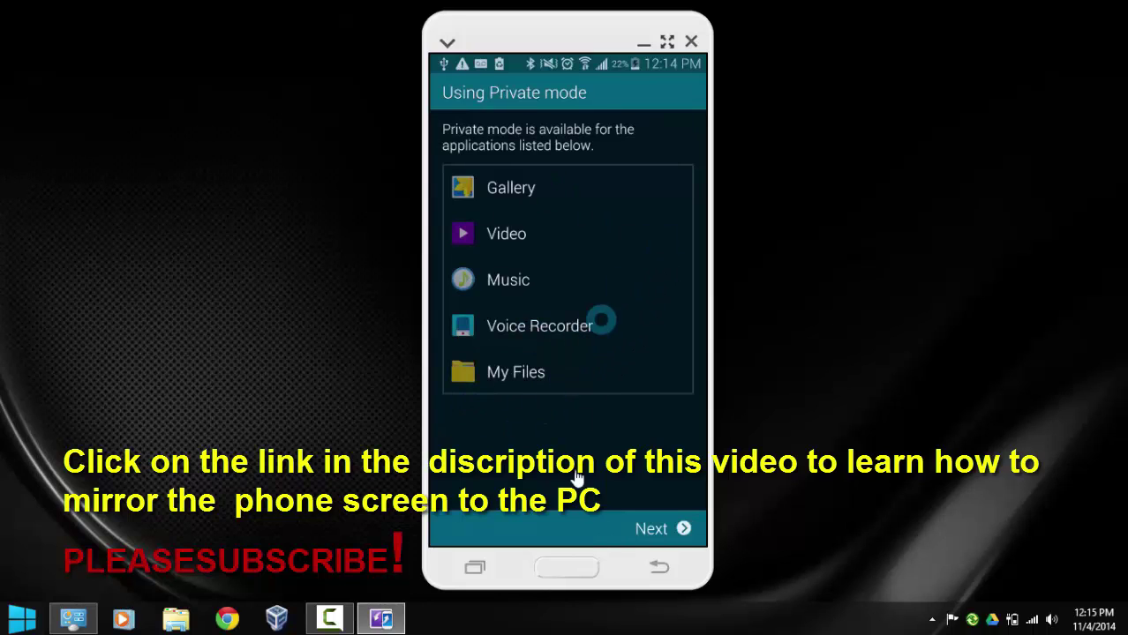
pyautogui.click(655, 530)
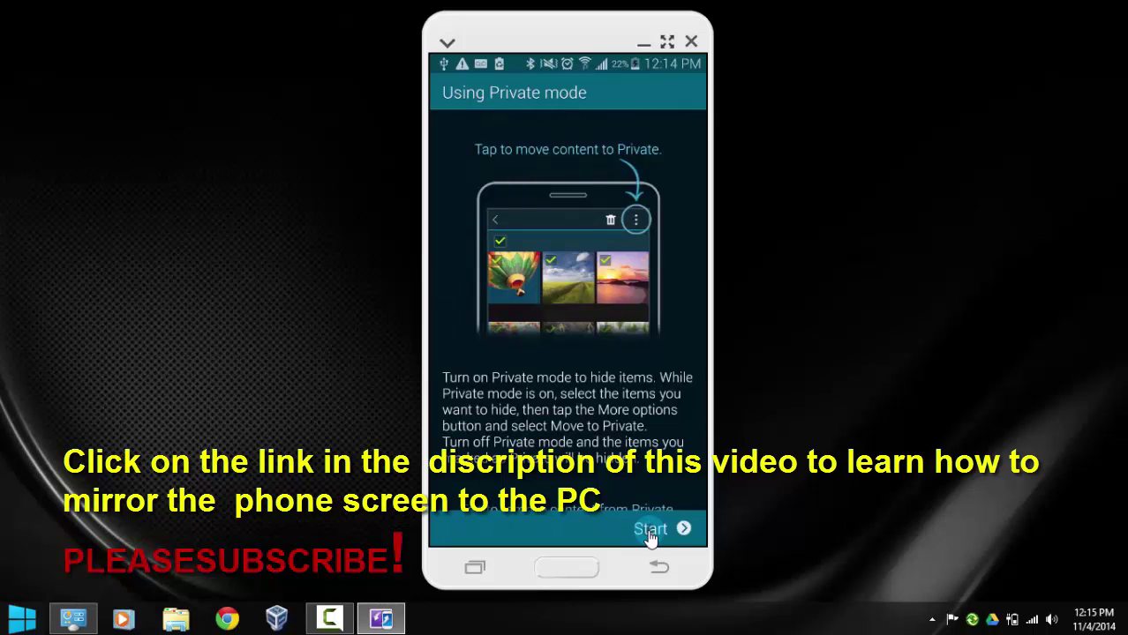
pyautogui.click(650, 533)
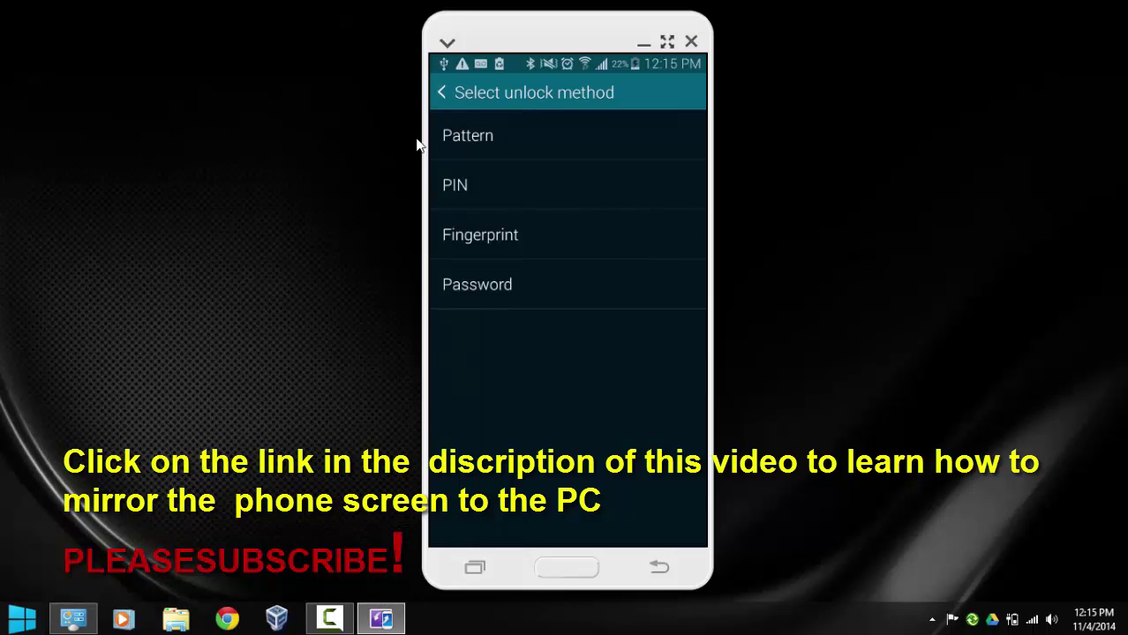
# Choose PIN as the Private mode unlock method, enter a PIN, and confirm it
pyautogui.click(459, 186)
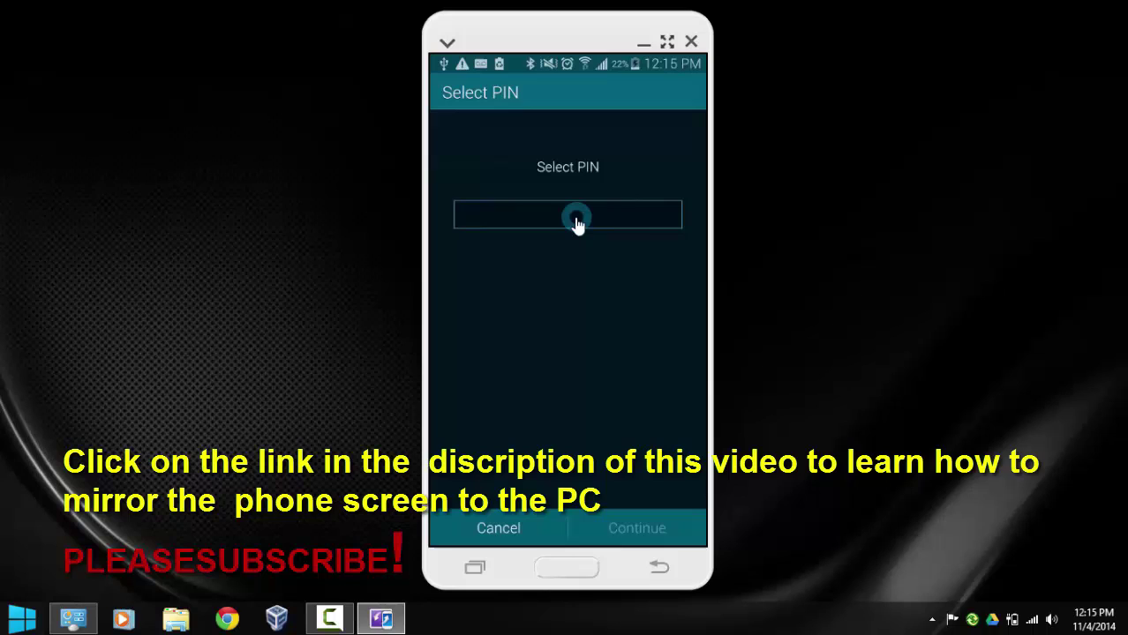
pyautogui.write('12345')
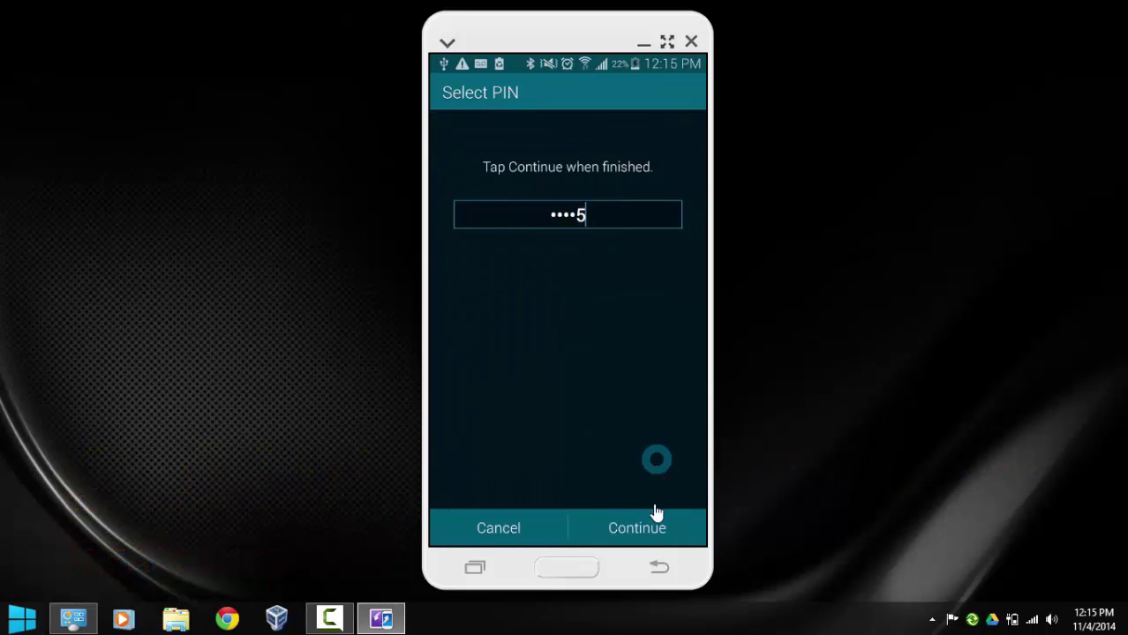
pyautogui.click(658, 529)
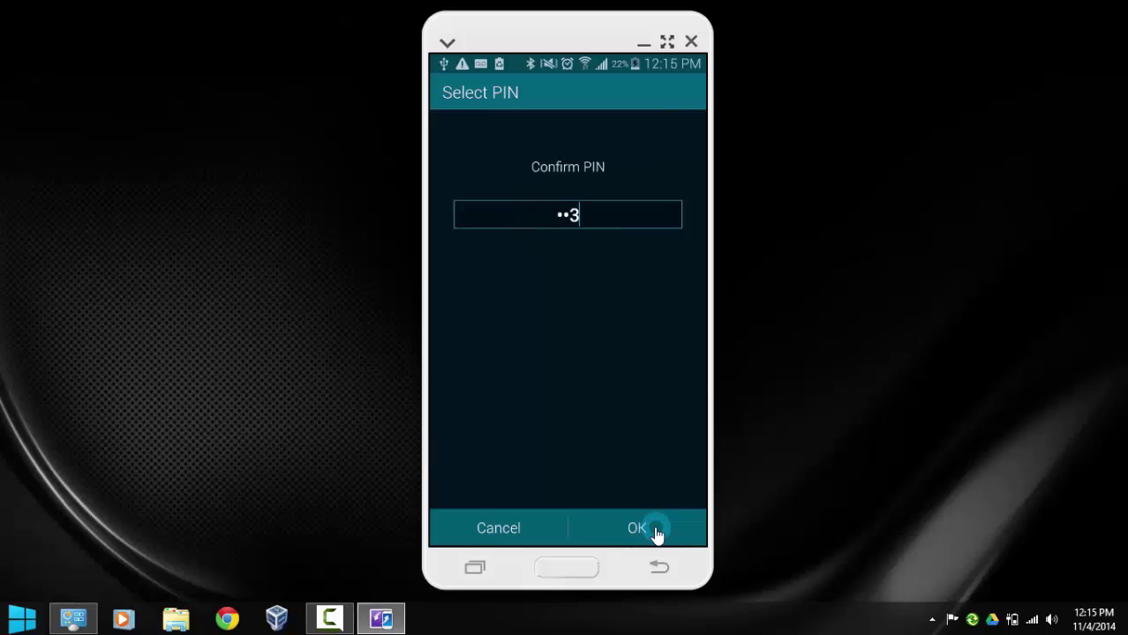
pyautogui.click(657, 530)
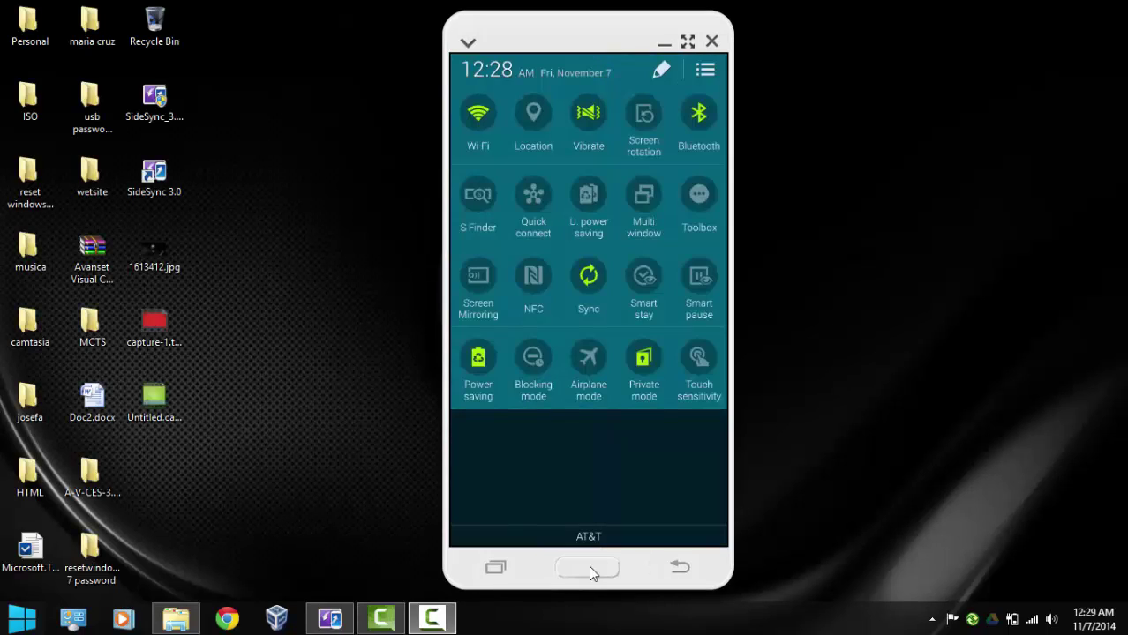
# Close the notification panel, open Gallery, and switch it into selection mode
pyautogui.click(589, 570)
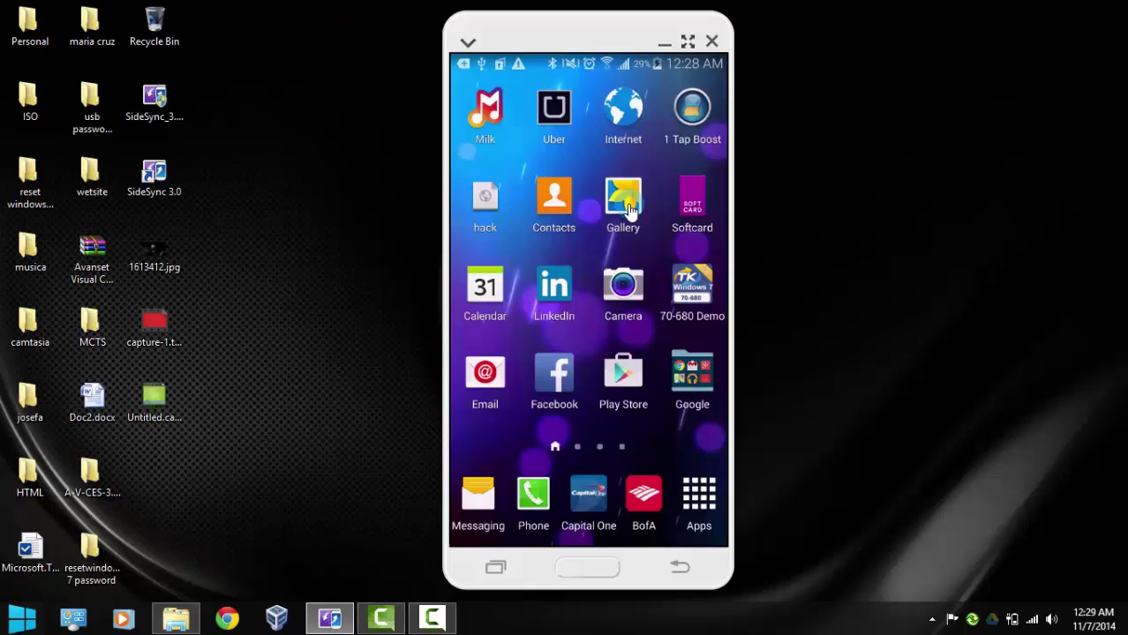
pyautogui.click(635, 203)
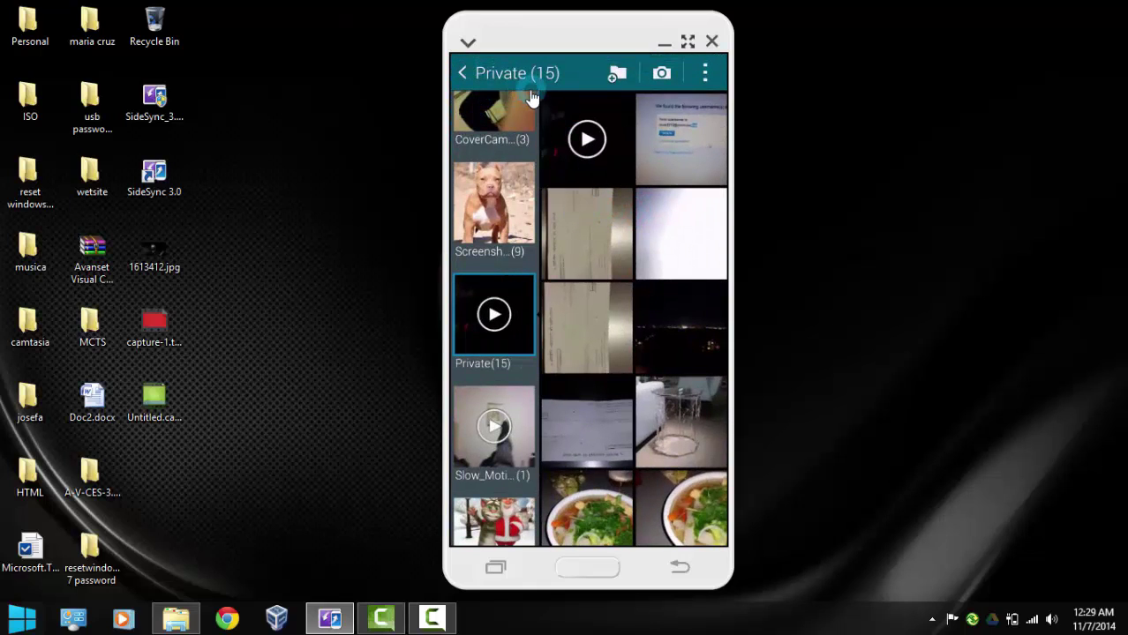
pyautogui.click(706, 75)
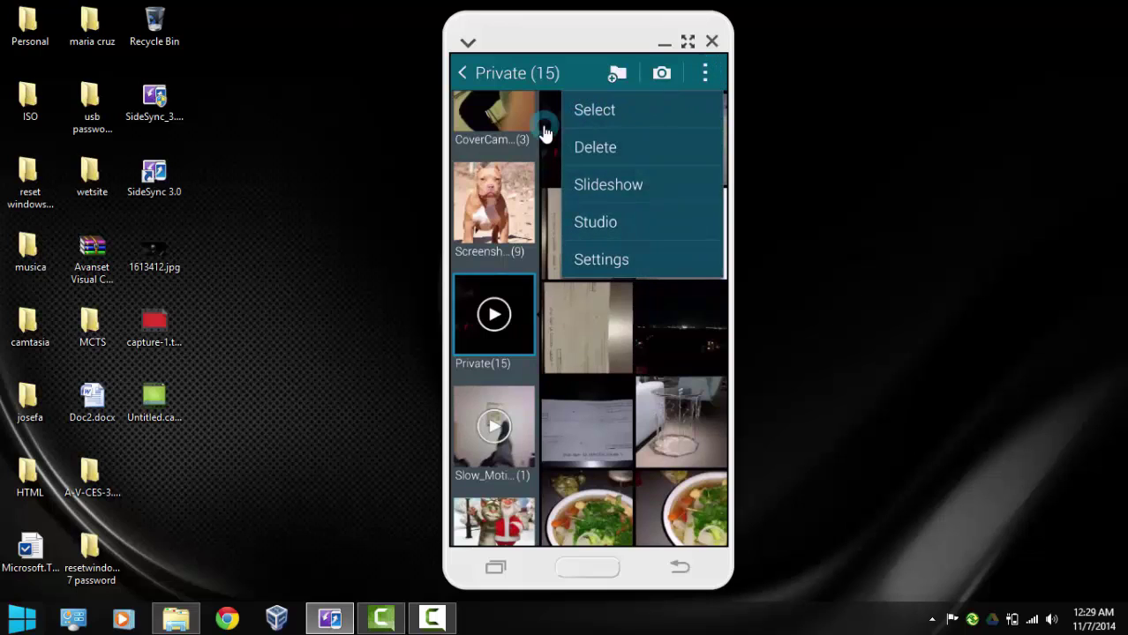
pyautogui.click(597, 112)
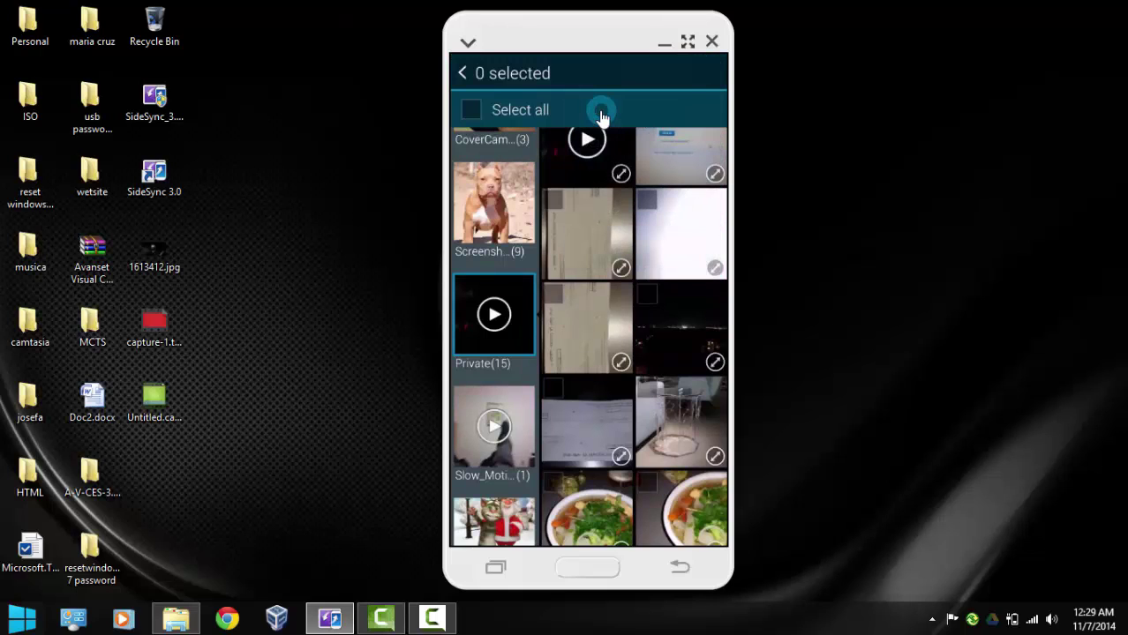
# Select the video, top-right screenshot, white photo and grey document photo, then show their actions
pyautogui.click(607, 177)
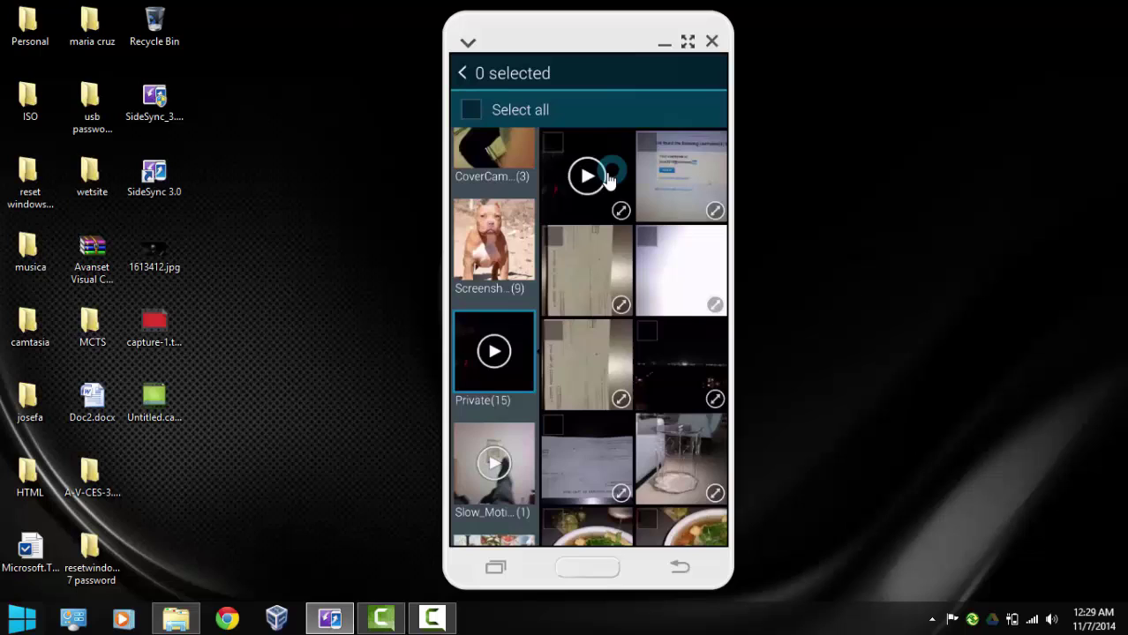
pyautogui.click(679, 187)
pyautogui.click(683, 279)
pyautogui.click(584, 284)
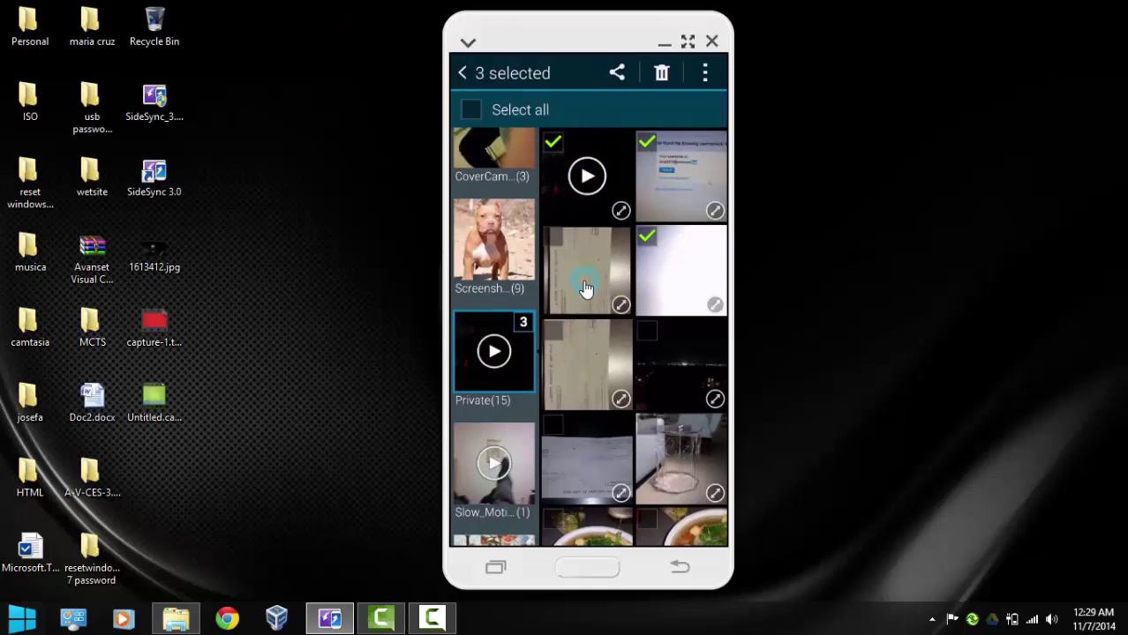
pyautogui.click(663, 362)
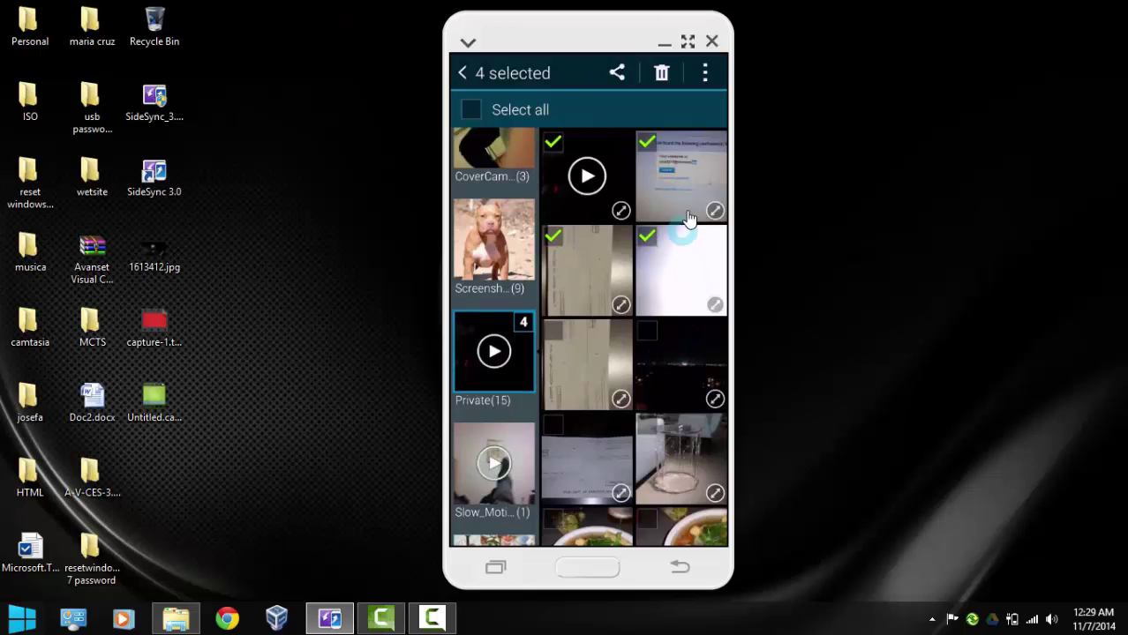
pyautogui.click(702, 81)
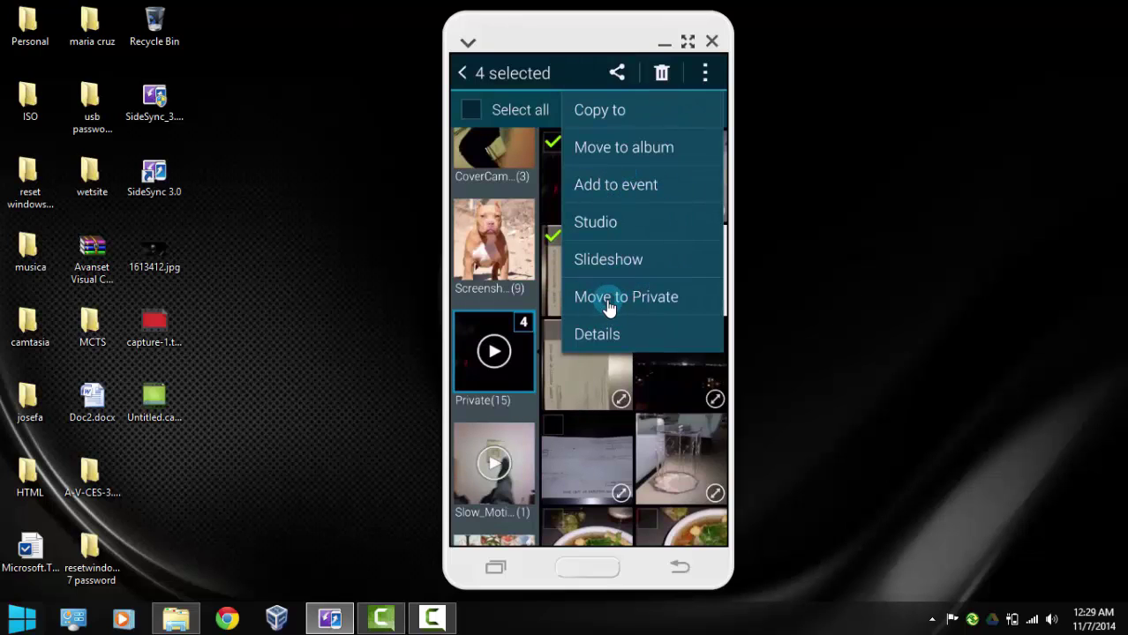
# Move the four selected items to Private, then open the Private (11) album
pyautogui.click(608, 300)
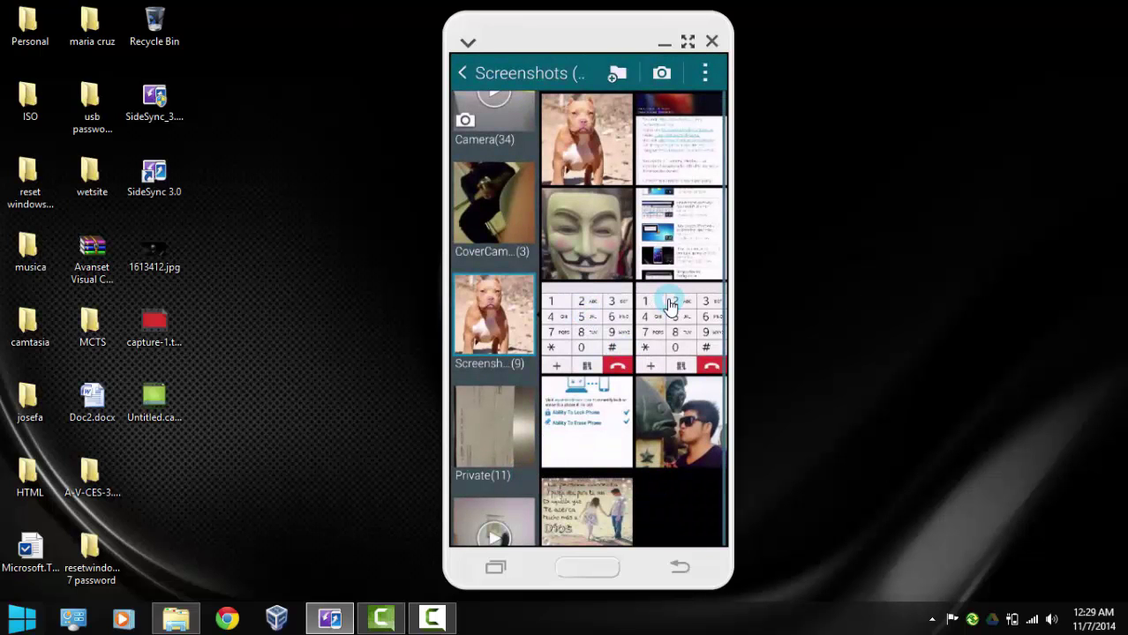
pyautogui.scroll(-1, 670, 300)
pyautogui.scroll(1, 697, 265)
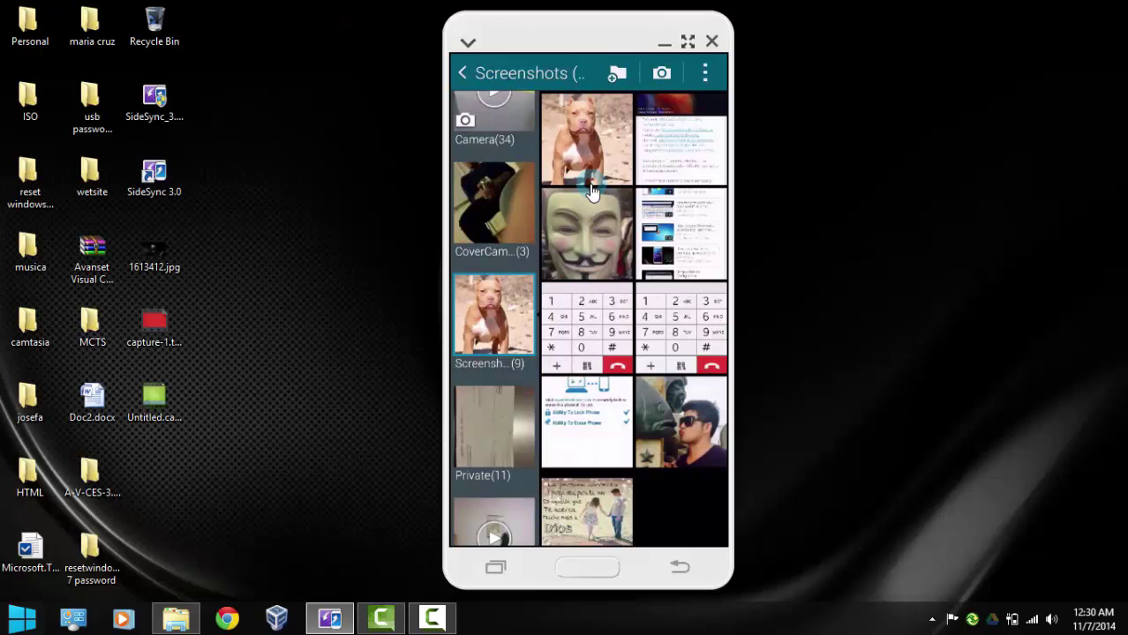
pyautogui.click(490, 427)
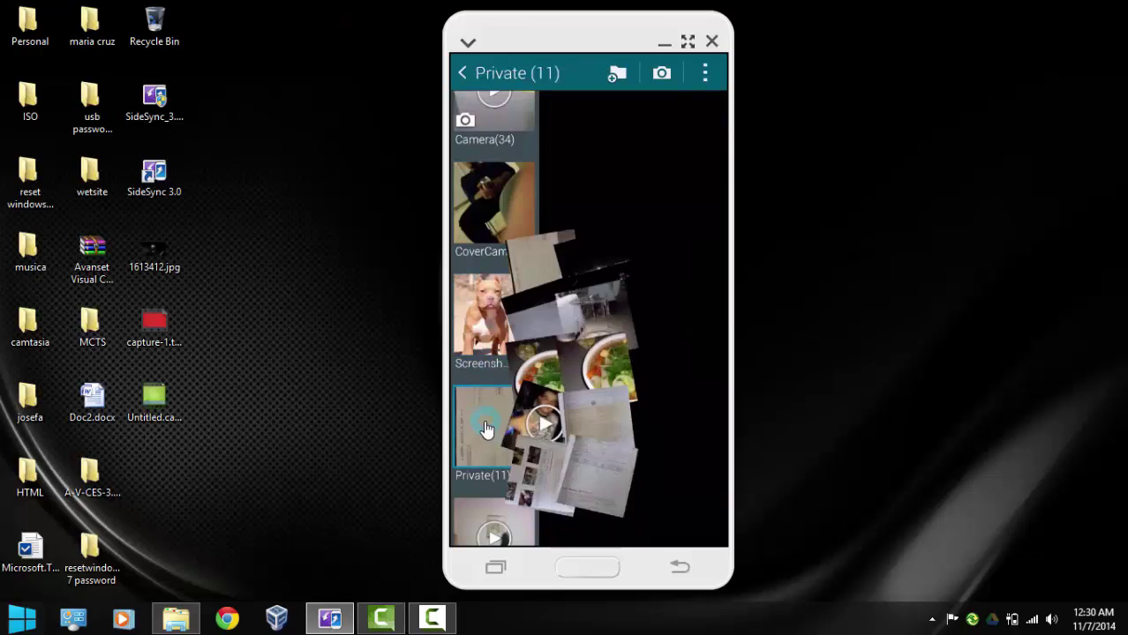
pyautogui.moveTo(492, 427); pyautogui.dragTo(498, 465)
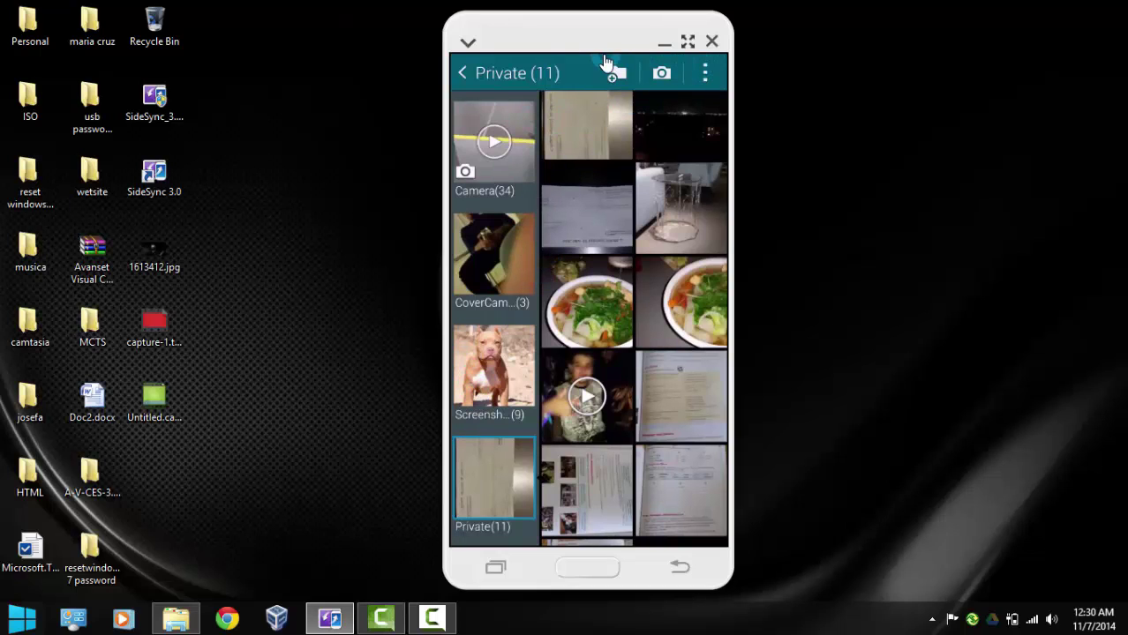
# Switch Private mode off from quick settings, confirm with OK, and leave Gallery
pyautogui.moveTo(605, 64); pyautogui.dragTo(580, 568)
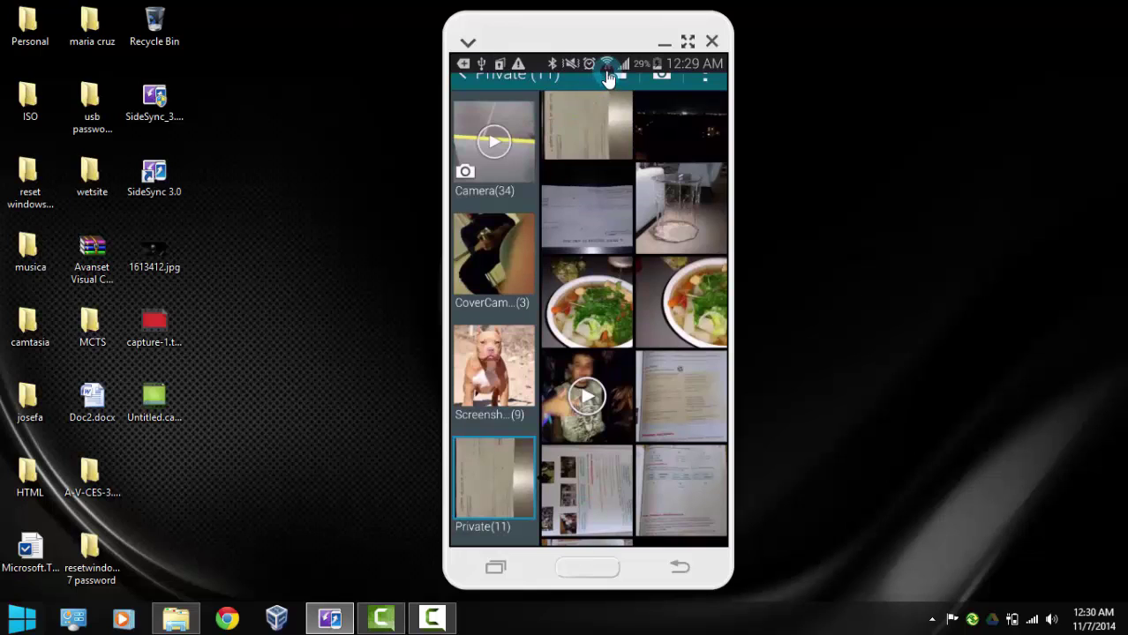
pyautogui.moveTo(609, 69); pyautogui.dragTo(604, 542)
pyautogui.click(697, 113)
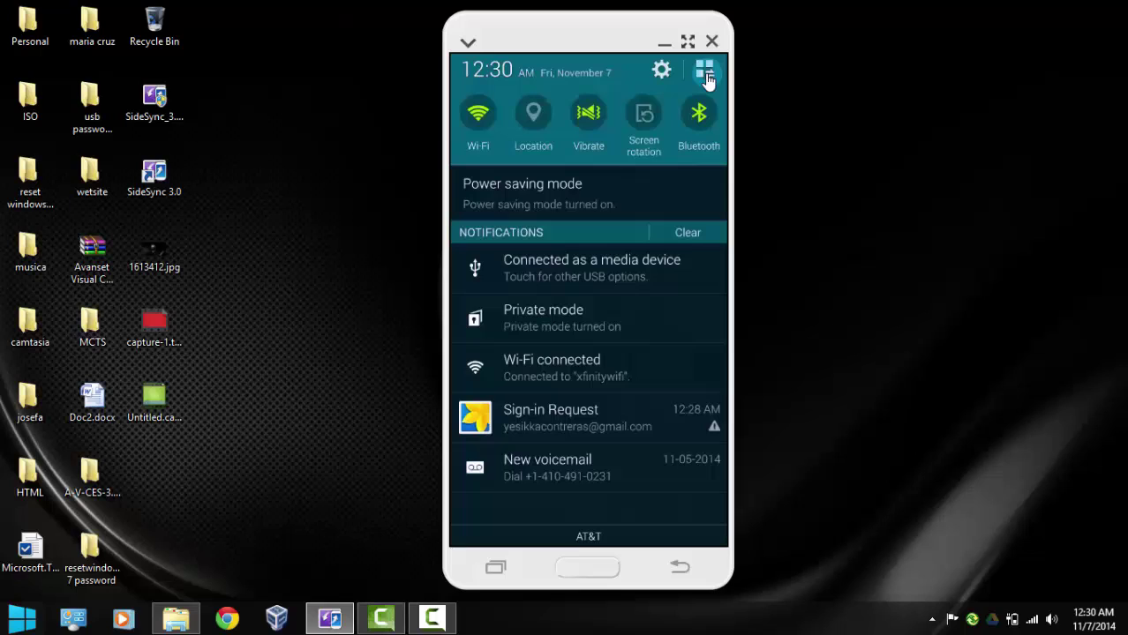
pyautogui.click(705, 74)
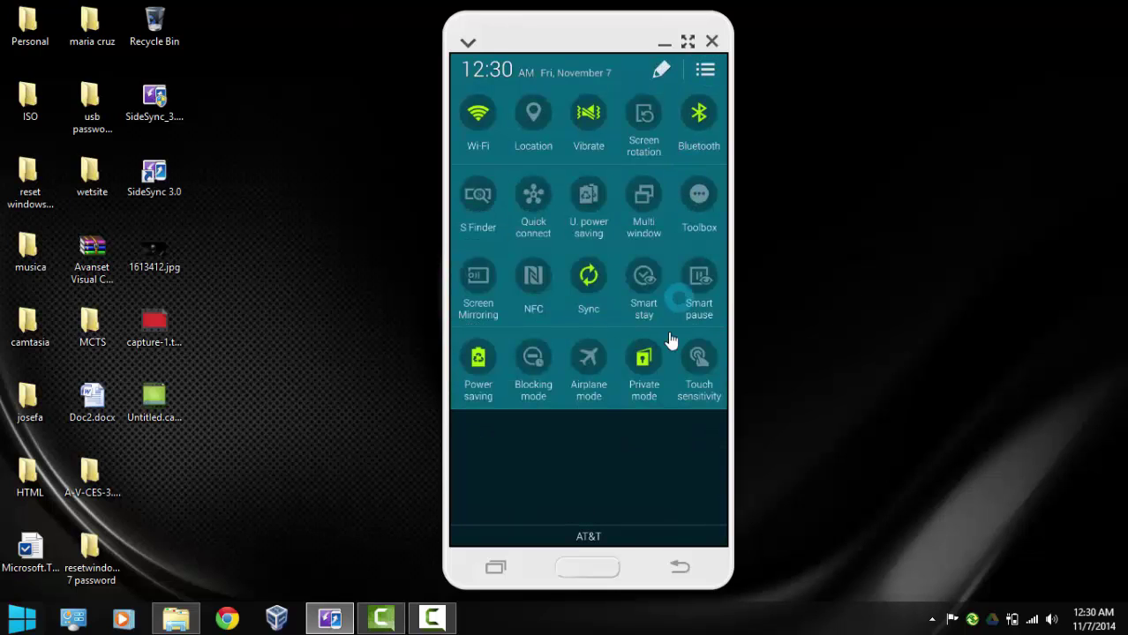
pyautogui.click(652, 379)
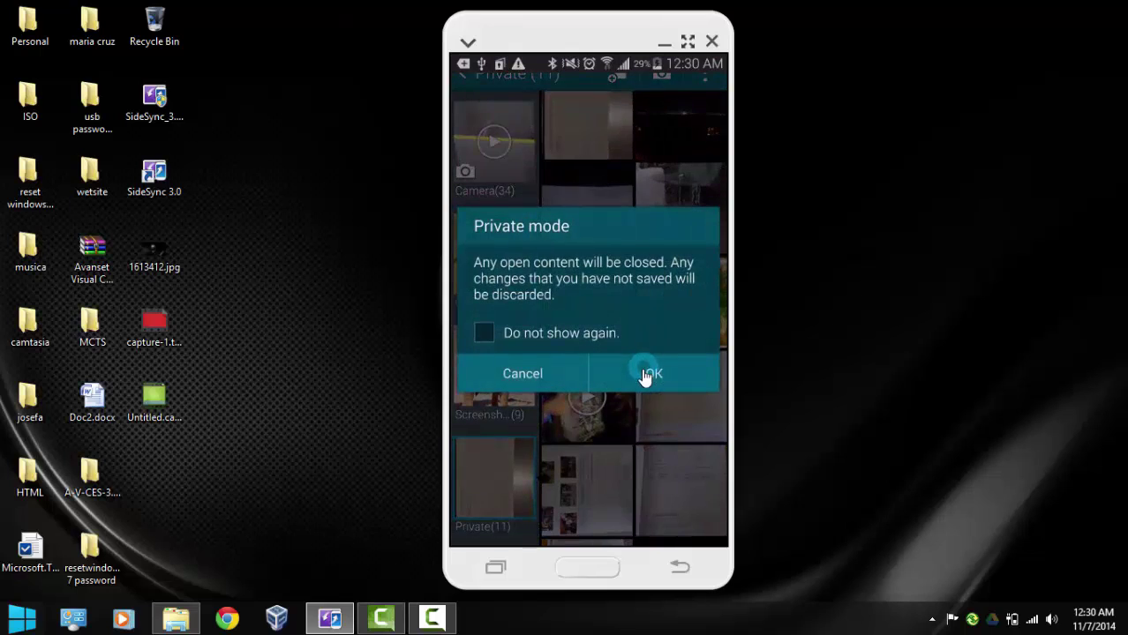
pyautogui.click(647, 377)
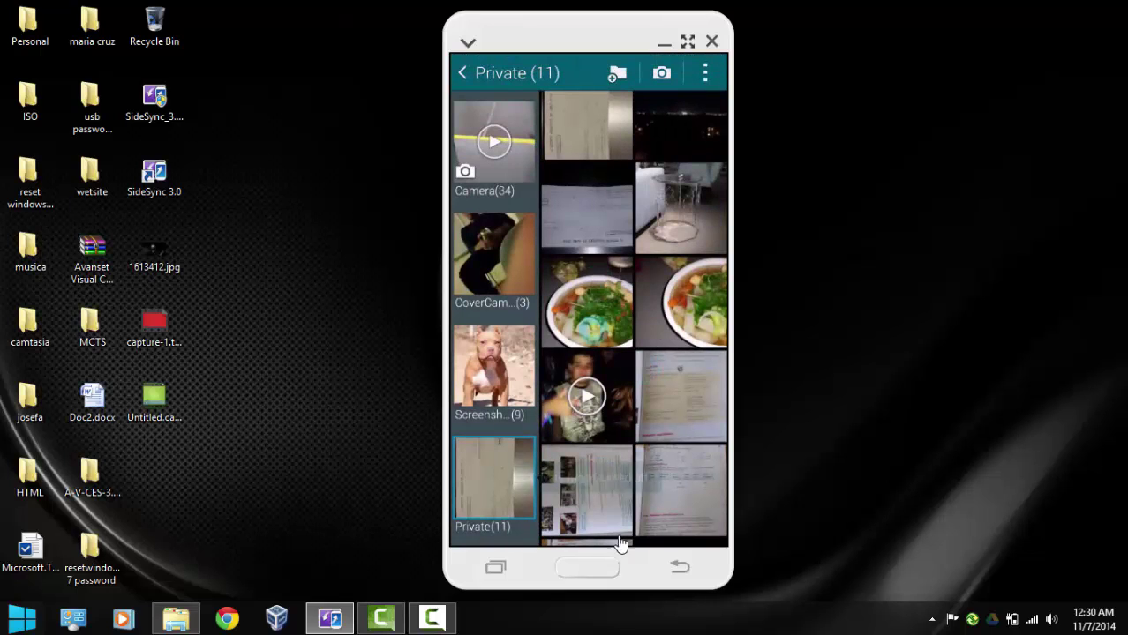
pyautogui.click(590, 569)
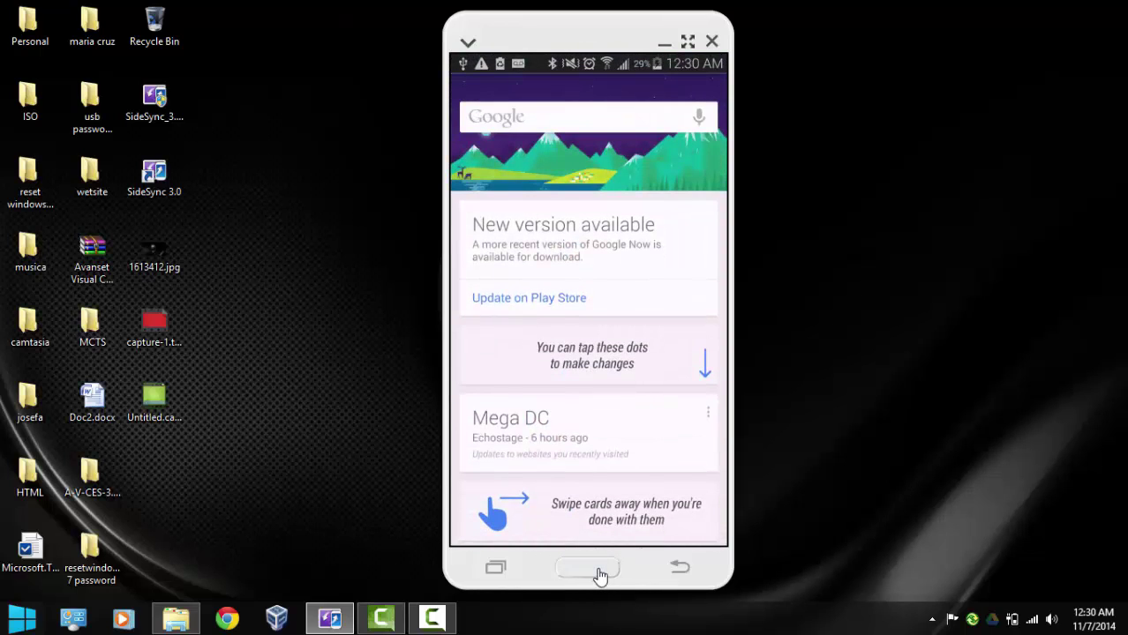
# Return home, reopen Gallery, and go back to the Album overview listing every album
pyautogui.click(599, 574)
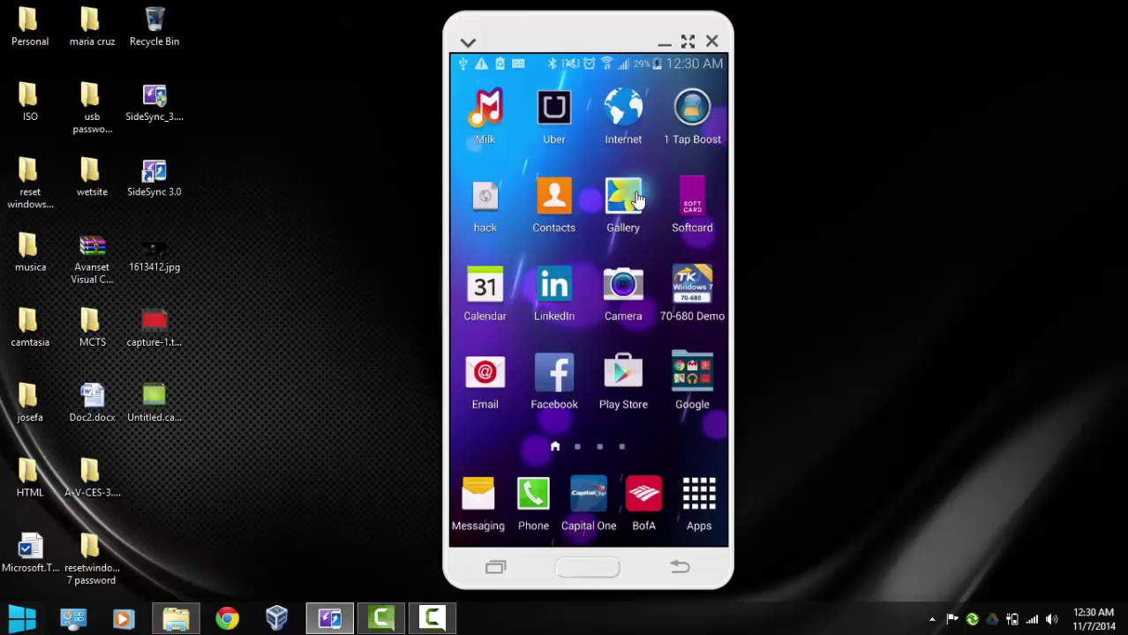
pyautogui.click(637, 218)
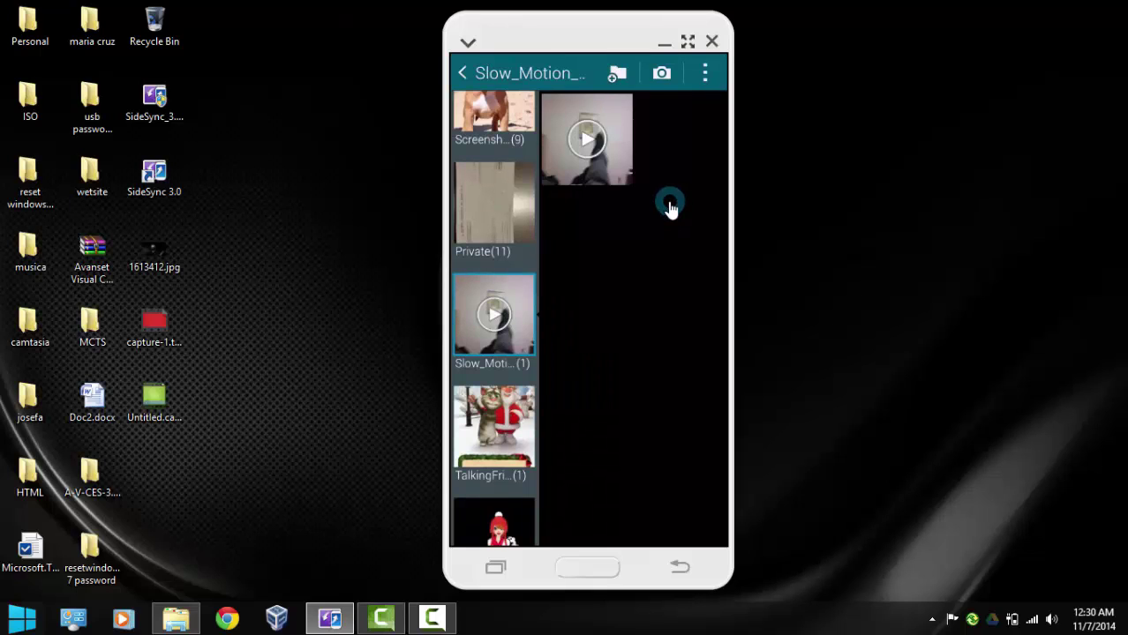
pyautogui.click(464, 75)
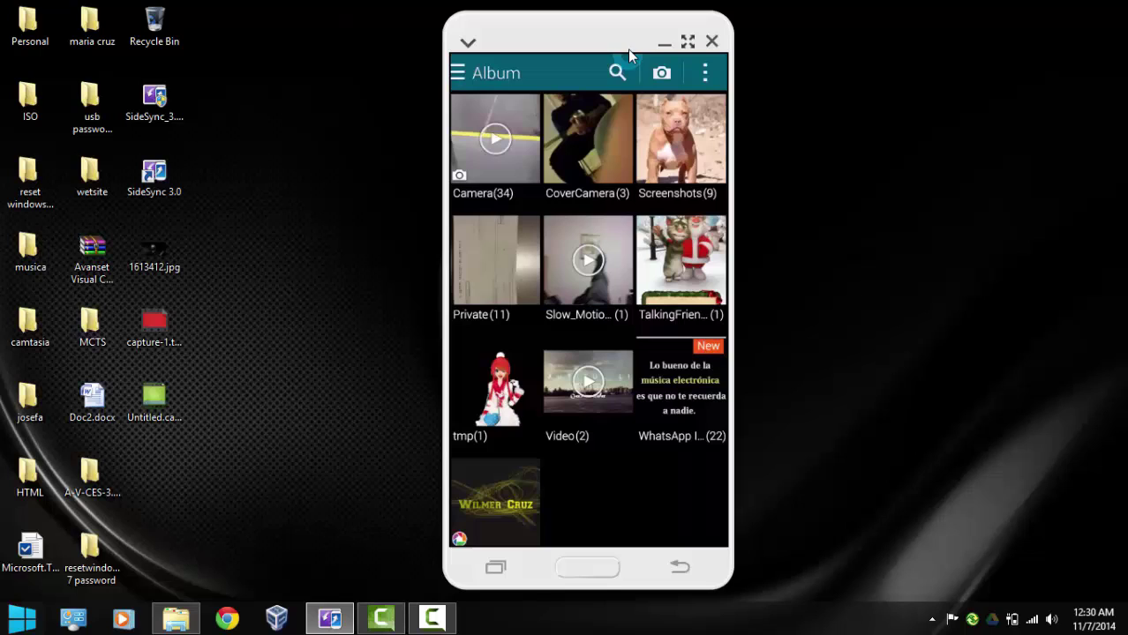
pyautogui.click(585, 476)
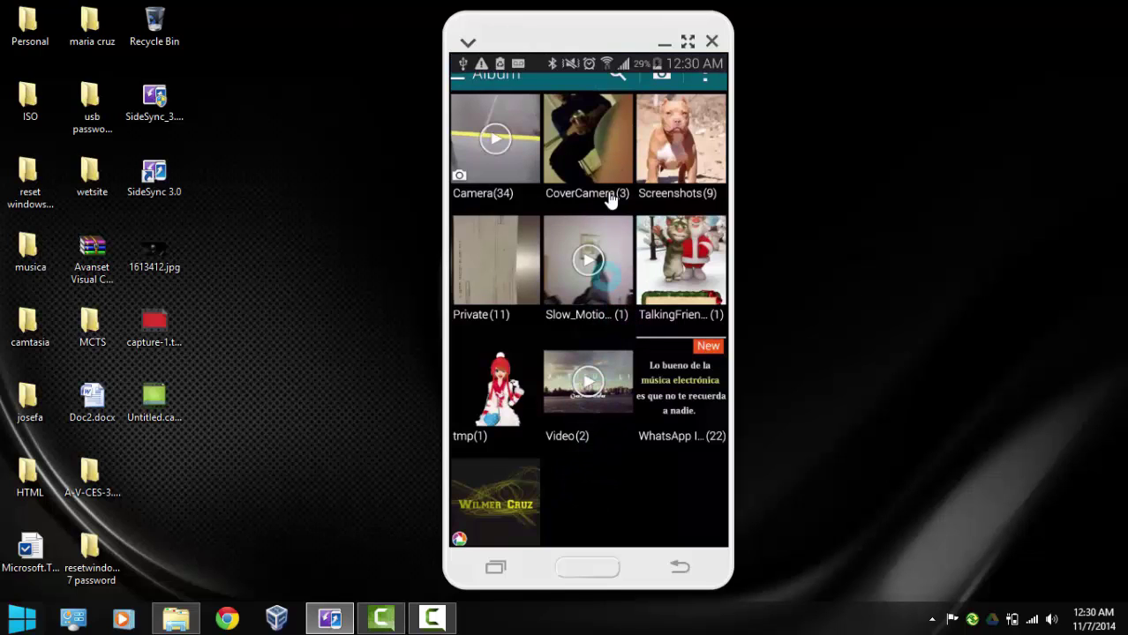
# Switch Private mode back on from quick settings and unlock it with the PIN
pyautogui.moveTo(615, 83); pyautogui.dragTo(623, 535)
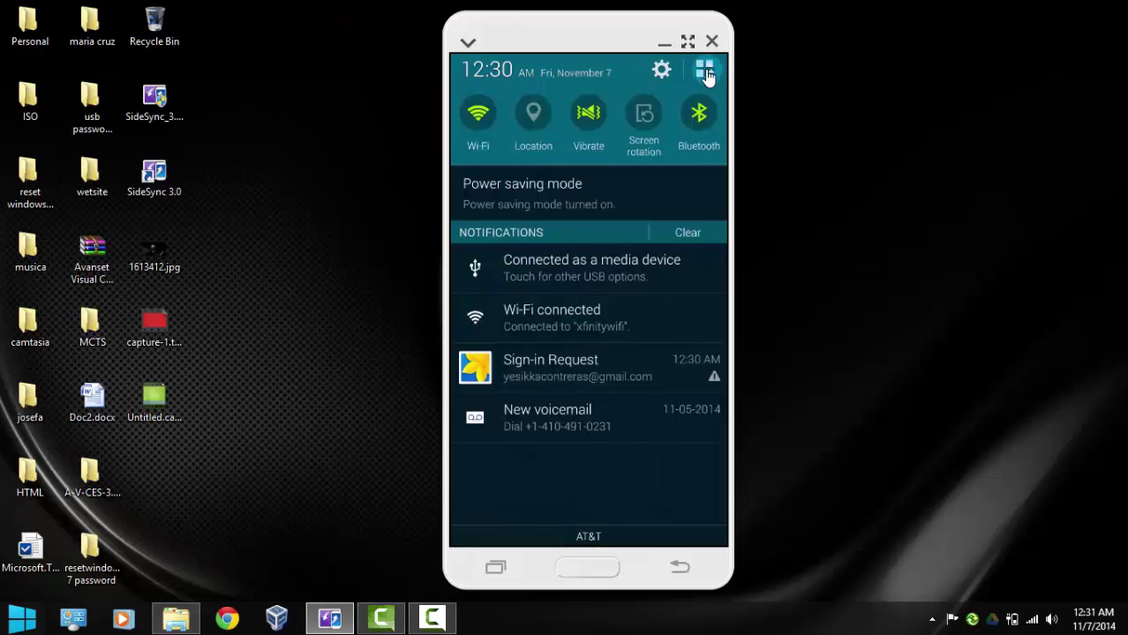
pyautogui.click(705, 73)
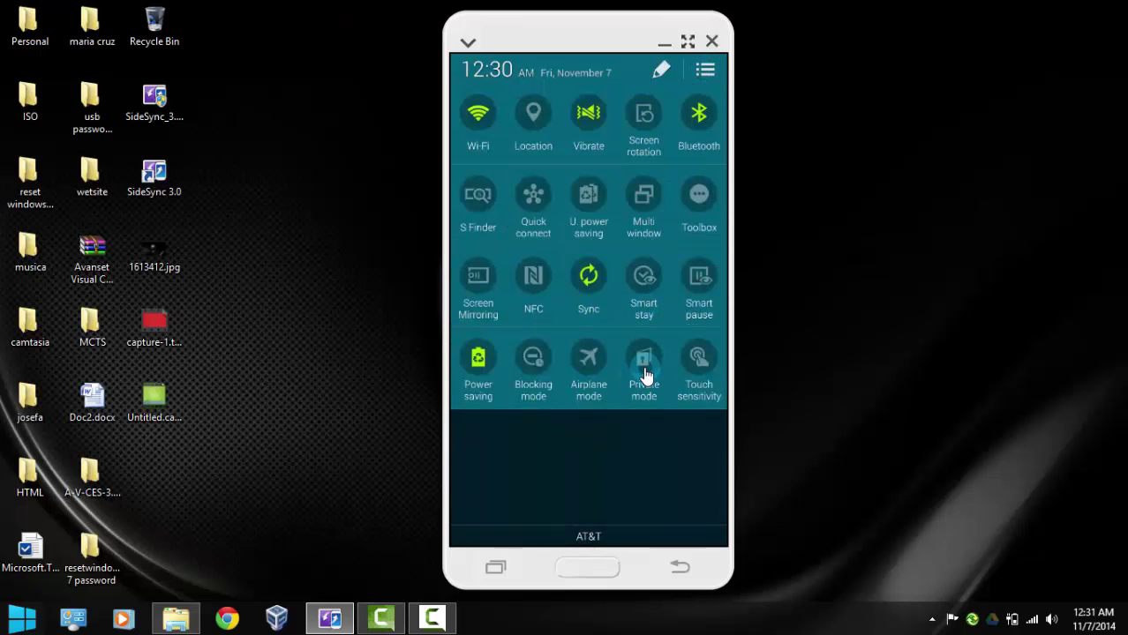
pyautogui.click(644, 366)
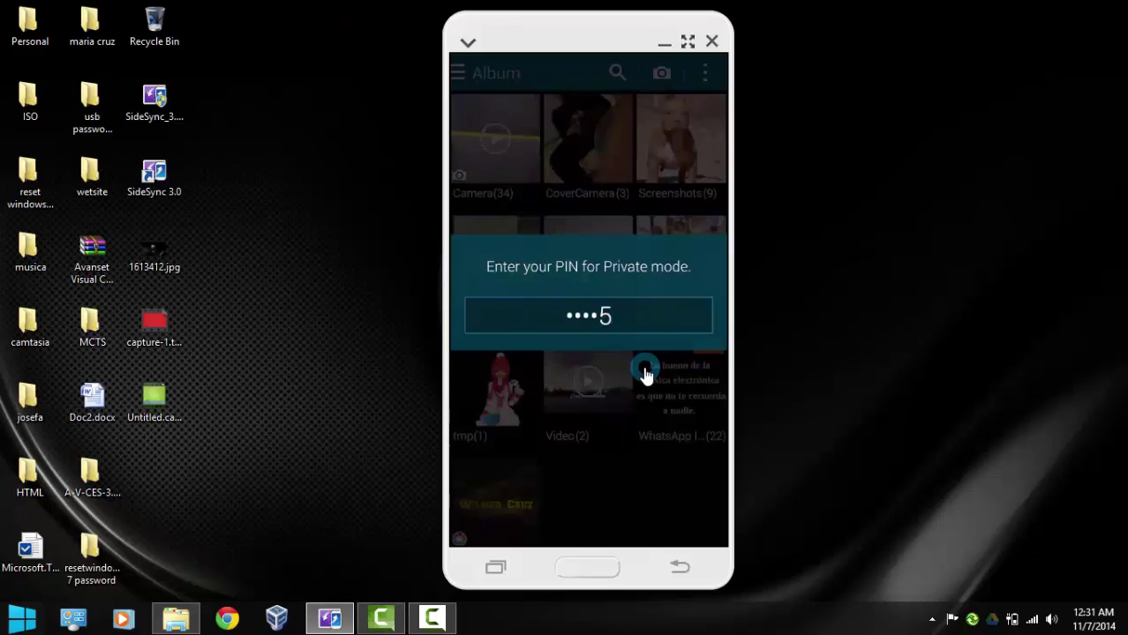
pyautogui.press('Return')
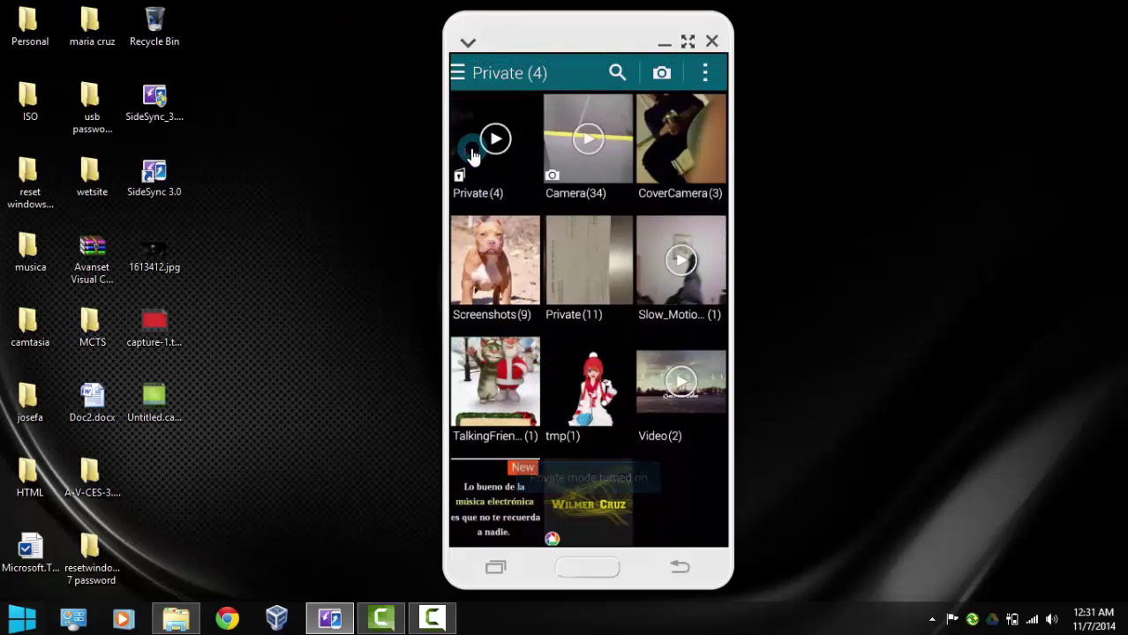
pyautogui.click(497, 142)
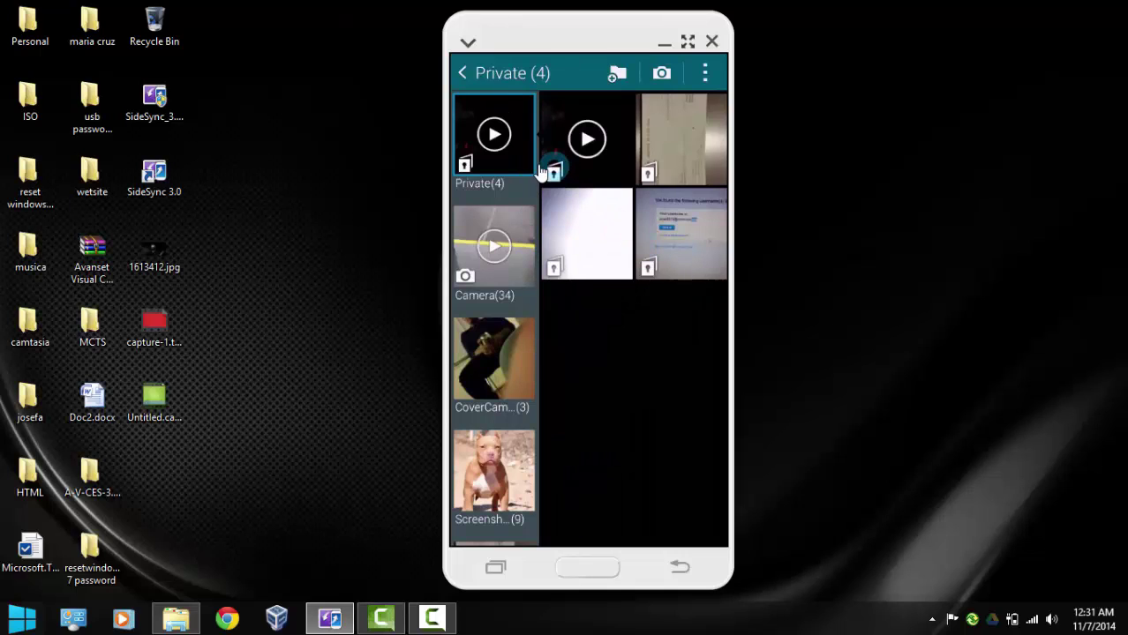
pyautogui.click(478, 79)
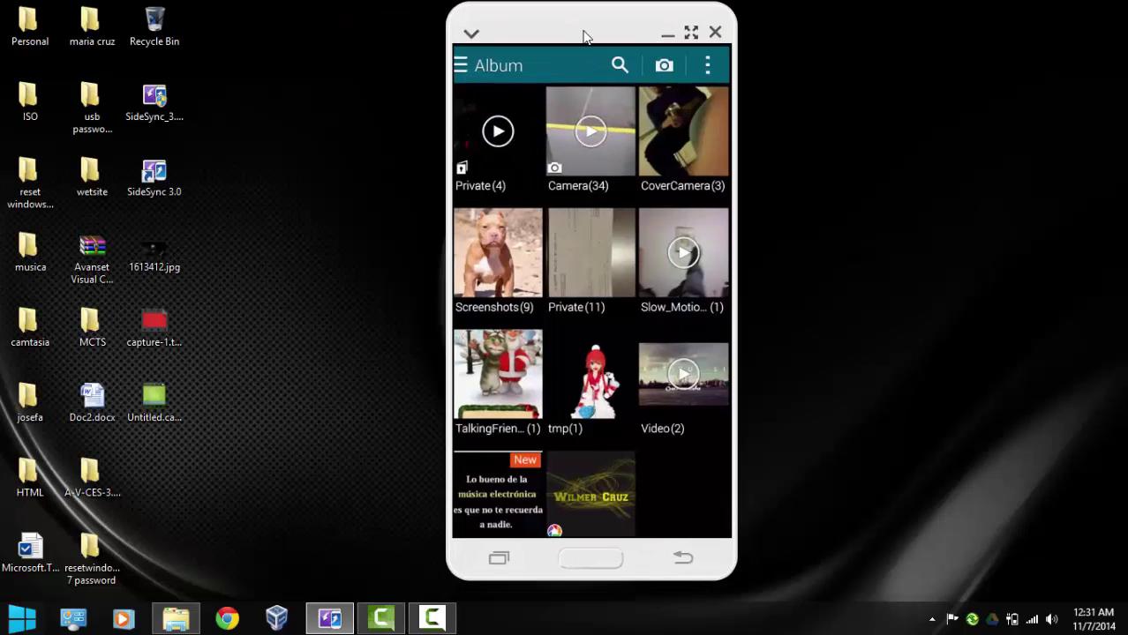
pyautogui.moveTo(582, 39); pyautogui.dragTo(551, 41)
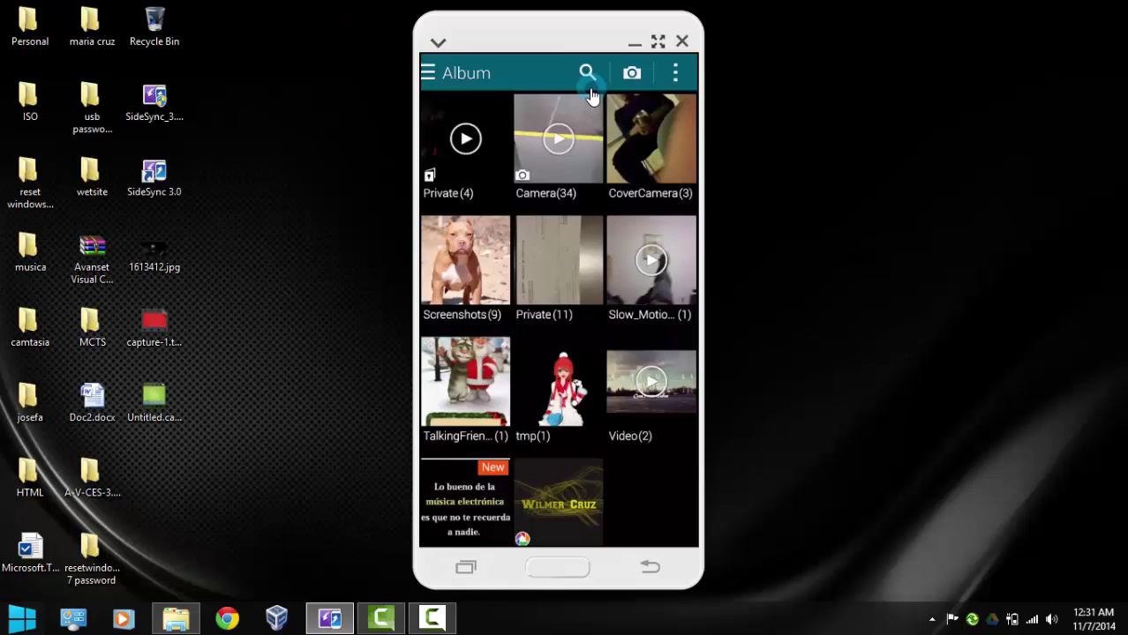